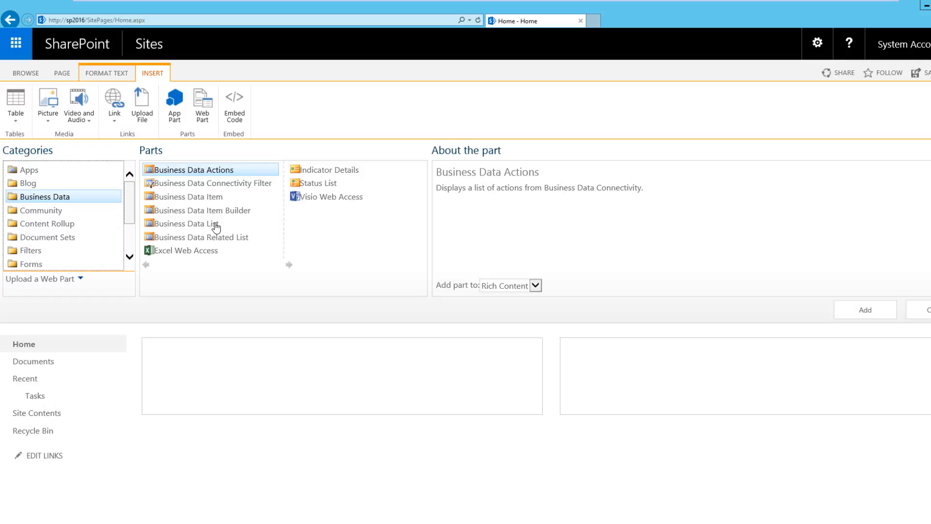
- Add a Business Data List web part to the page and apply Northwind.Products (Northwind) as its external content type
click(204, 226)
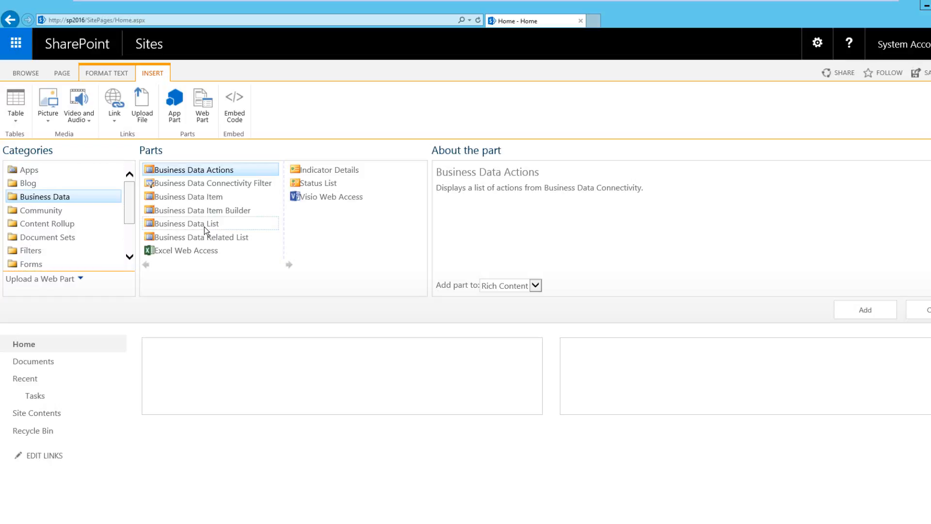
click(863, 309)
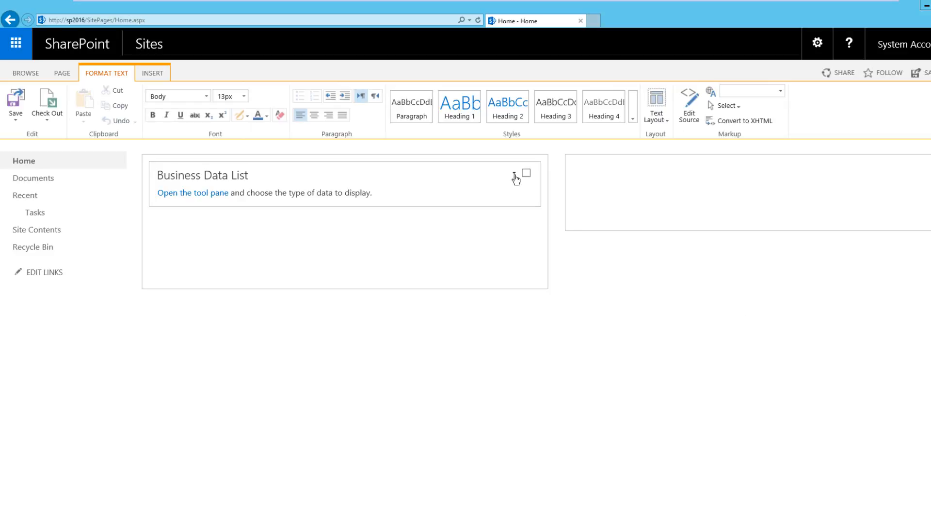
click(178, 195)
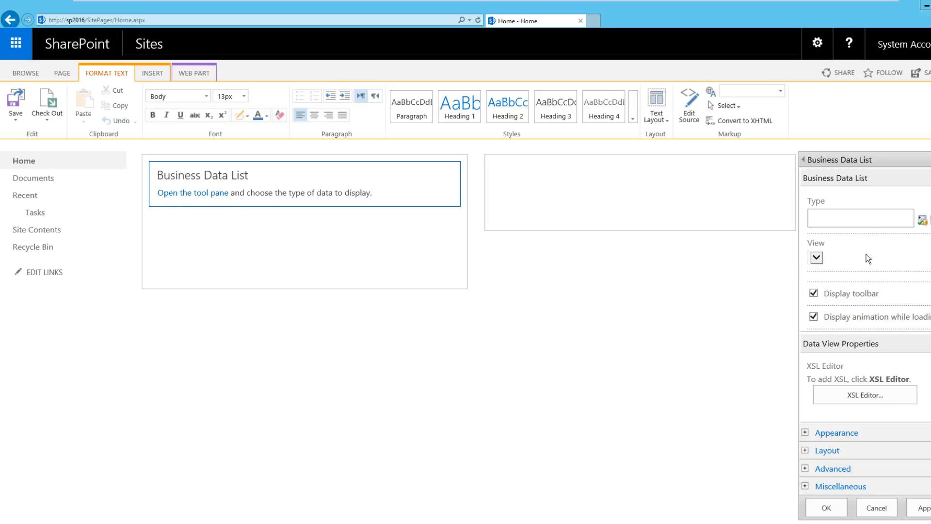
click(922, 220)
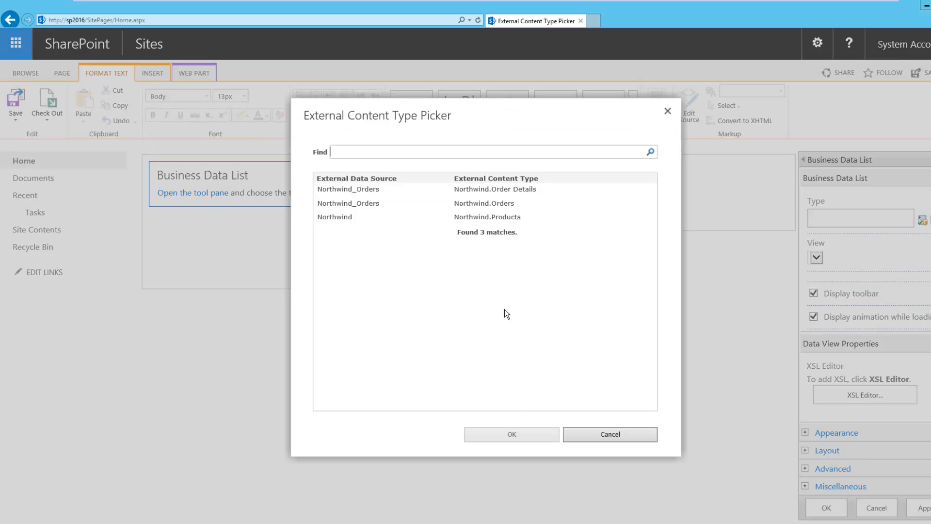
click(515, 217)
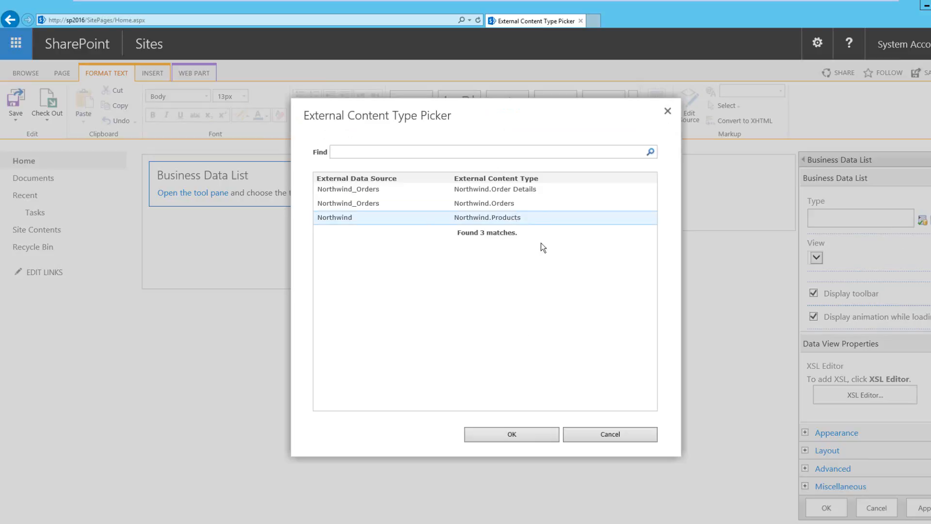
click(521, 429)
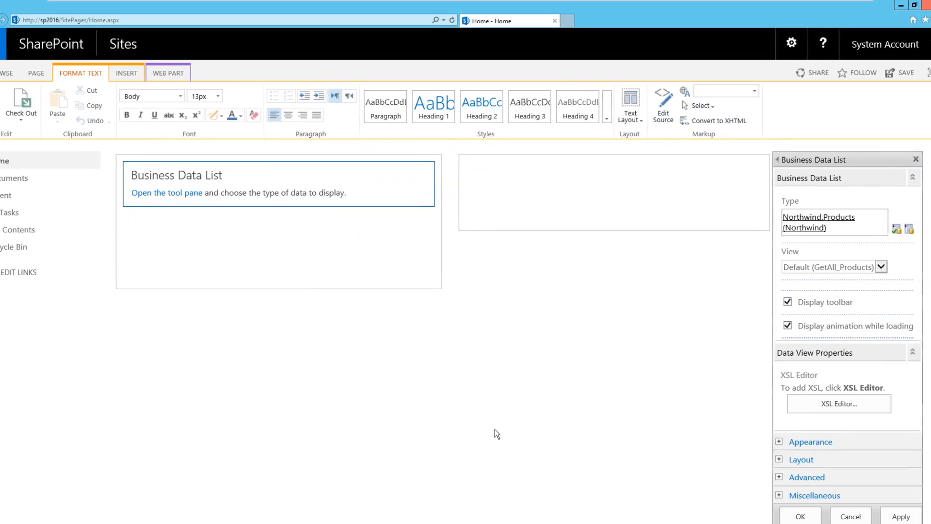
click(865, 270)
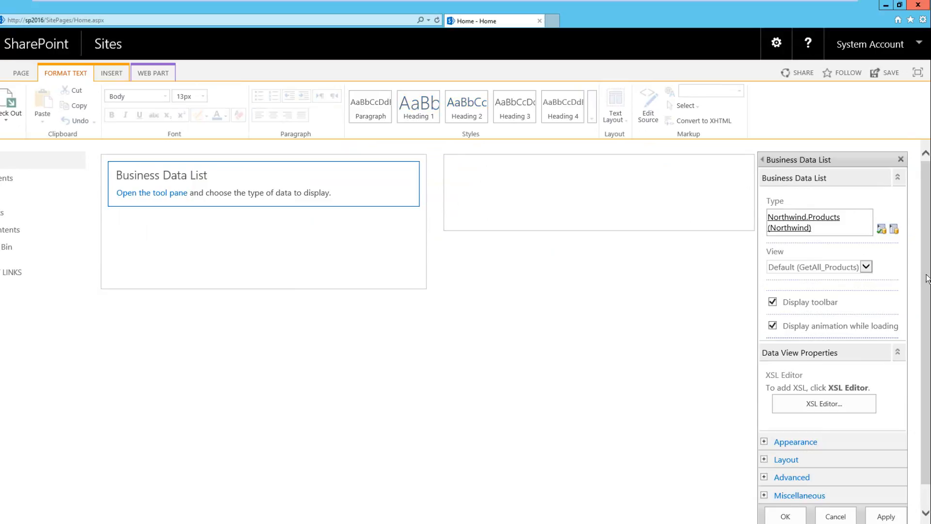
scroll(890, 454, down, 1)
click(887, 493)
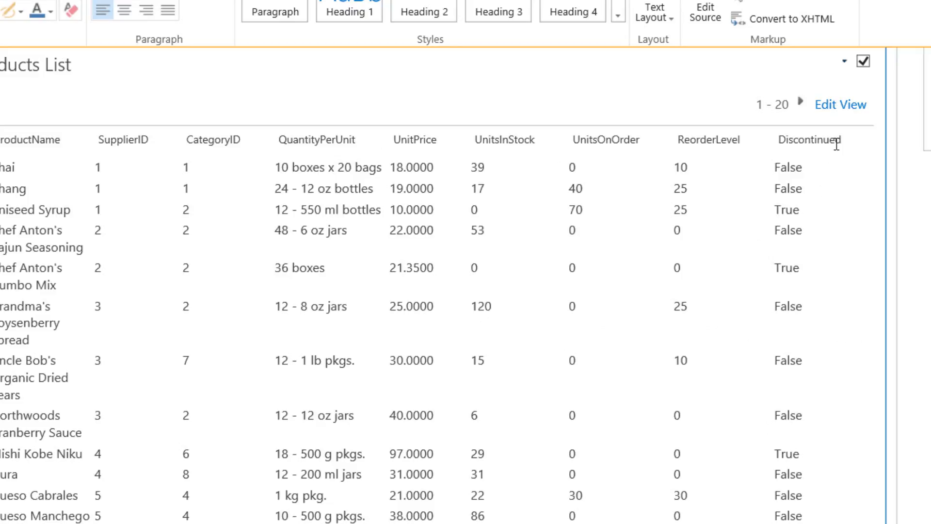
- Examine the product list's Edit View options for item retrieval, item limit, columns, sorting, filtering and paging
click(832, 110)
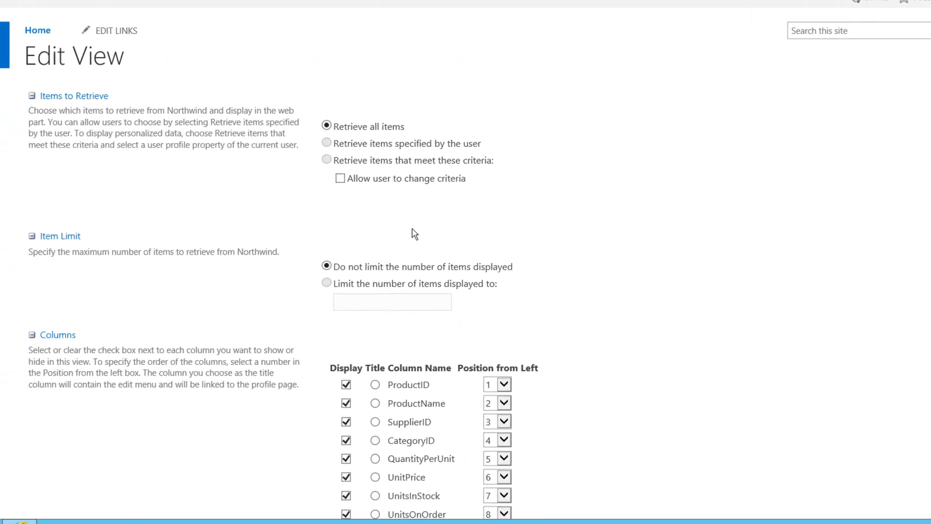
scroll(506, 223, down, 8)
scroll(506, 223, up, 2)
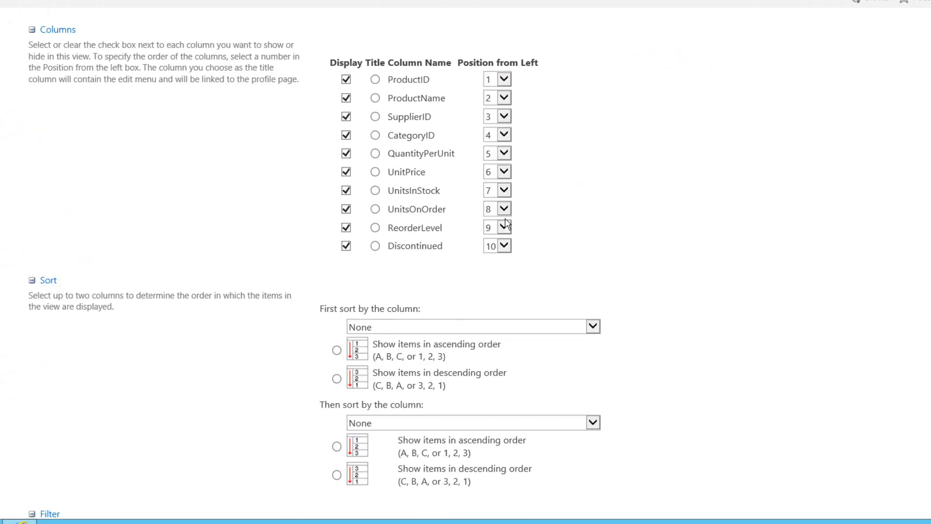
scroll(506, 223, down, 6)
scroll(506, 223, down, 2)
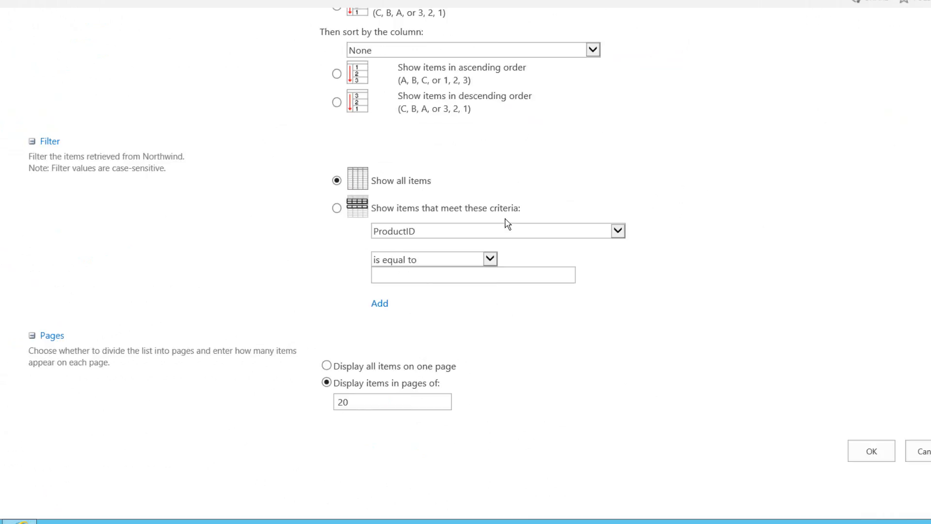
scroll(506, 223, up, 6)
scroll(505, 223, up, 6)
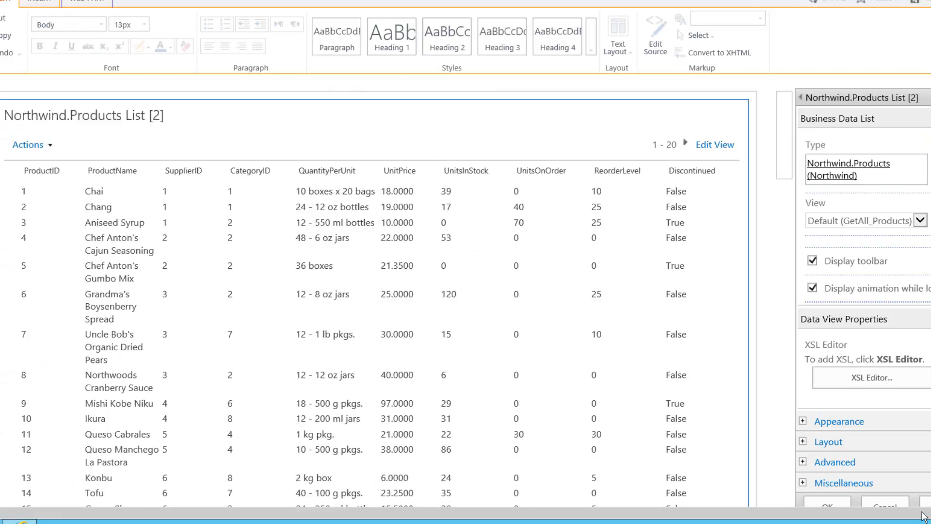
- Examine the product list's XSL stylesheet from its beginning in the XSL Editor and close it without changes
click(872, 388)
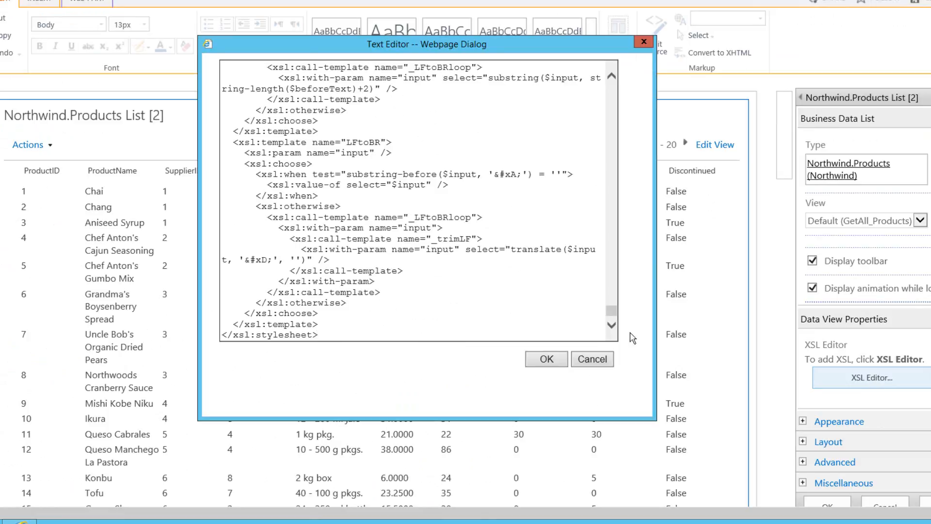
drag(613, 312, 596, 74)
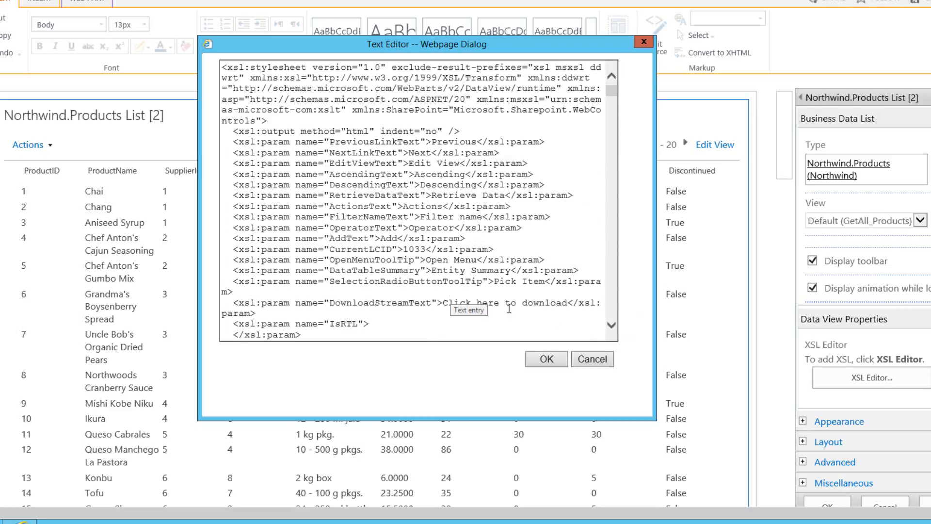
click(611, 325)
click(611, 327)
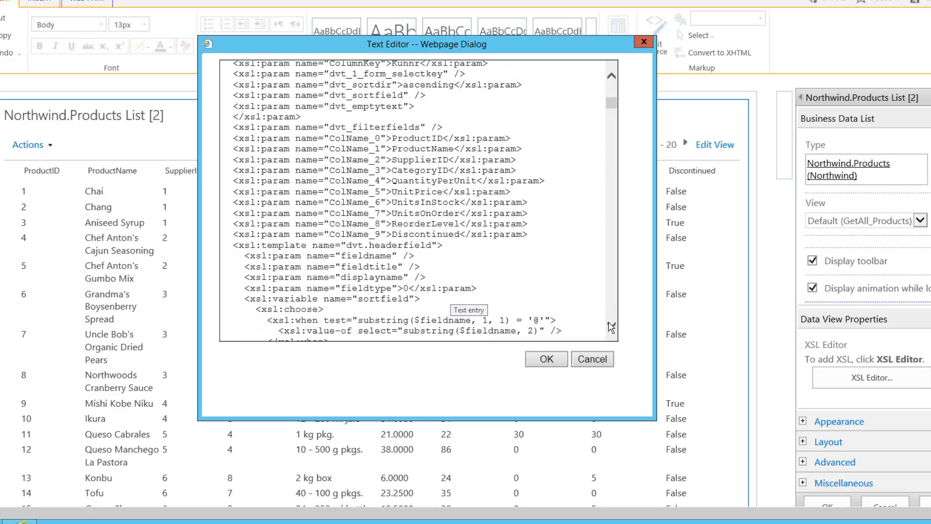
click(611, 327)
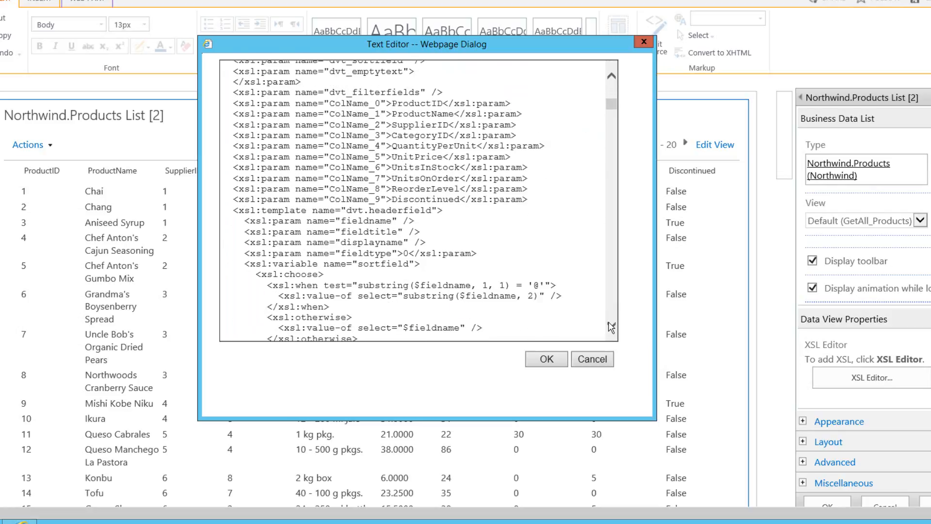
click(611, 327)
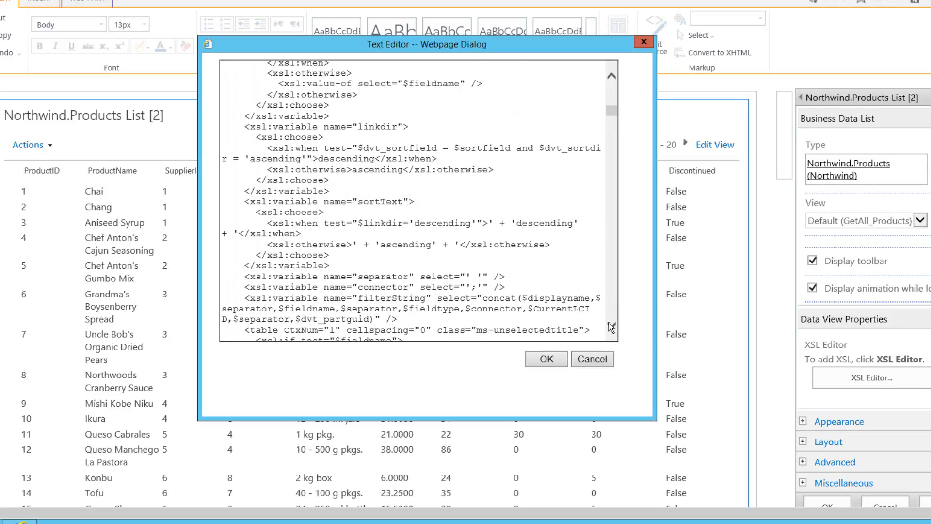
click(611, 327)
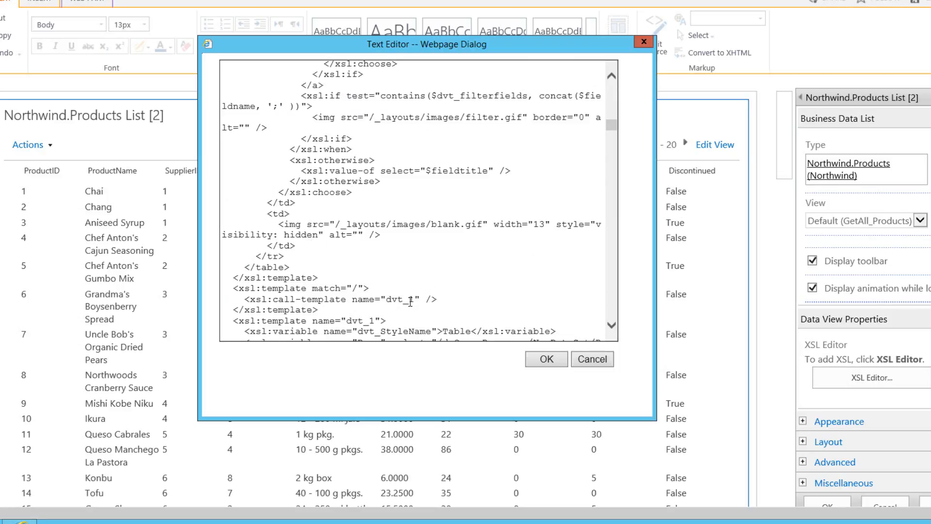
click(587, 364)
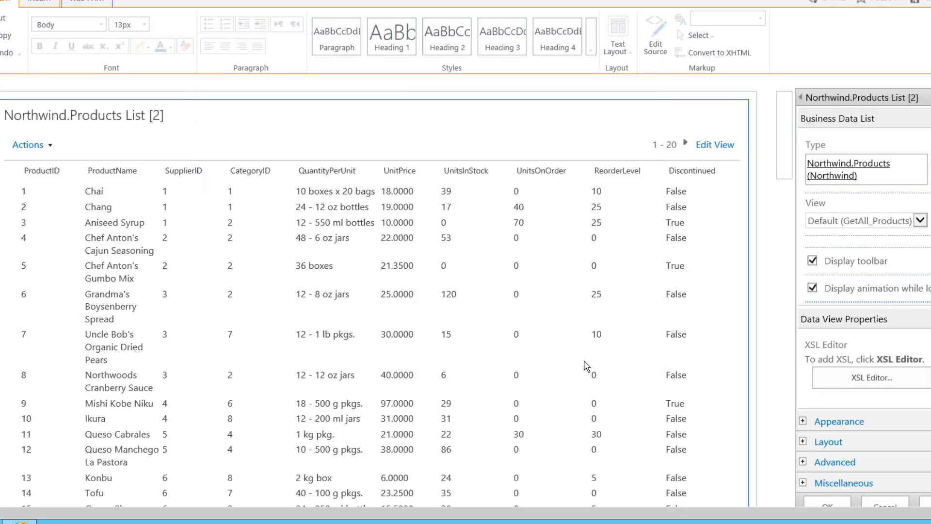
- Delete the Northwind.Products business data list web part from the page
click(717, 112)
click(663, 153)
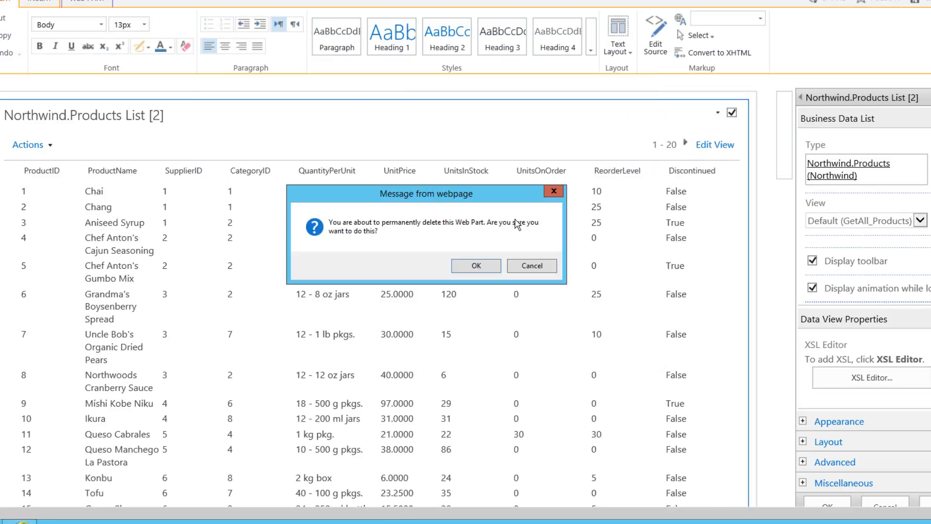
click(476, 271)
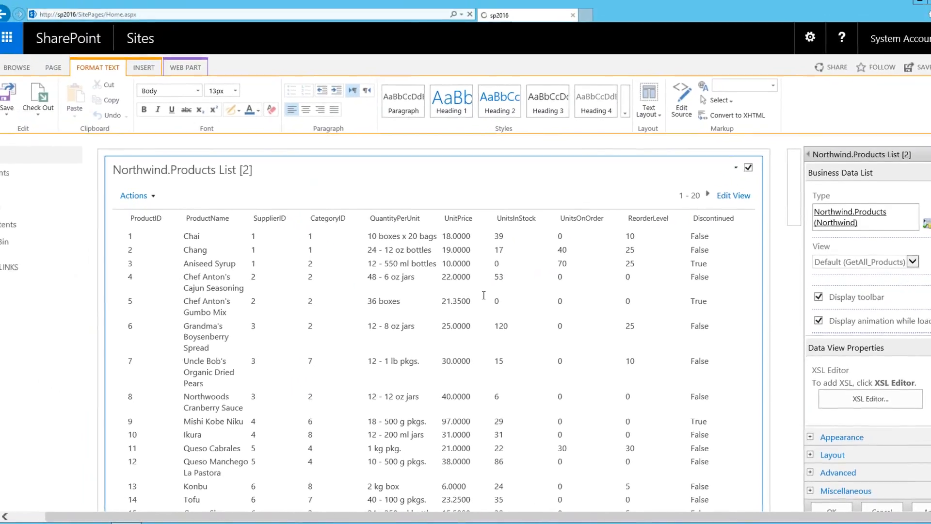
- Insert the Lightning Data Viewer part from the Lightning Tools Web Parts category into the empty first content zone
click(270, 161)
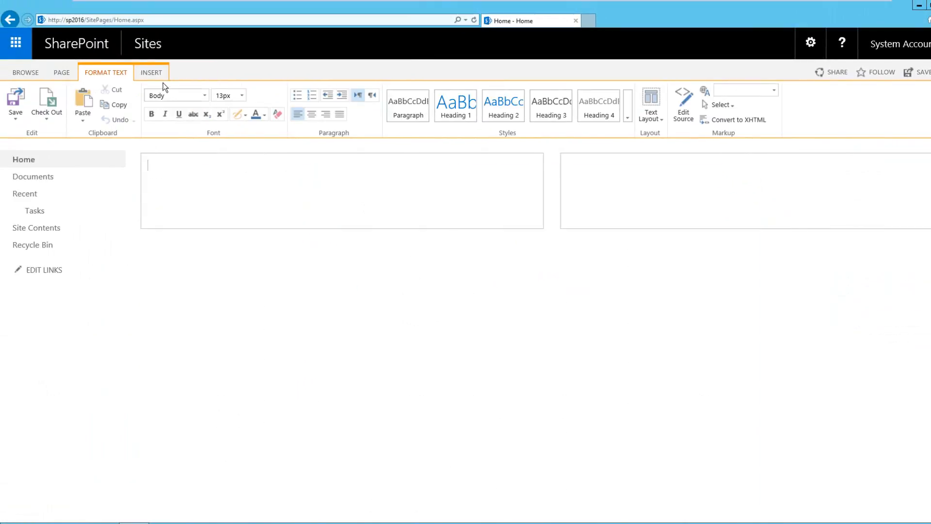
click(151, 72)
click(200, 117)
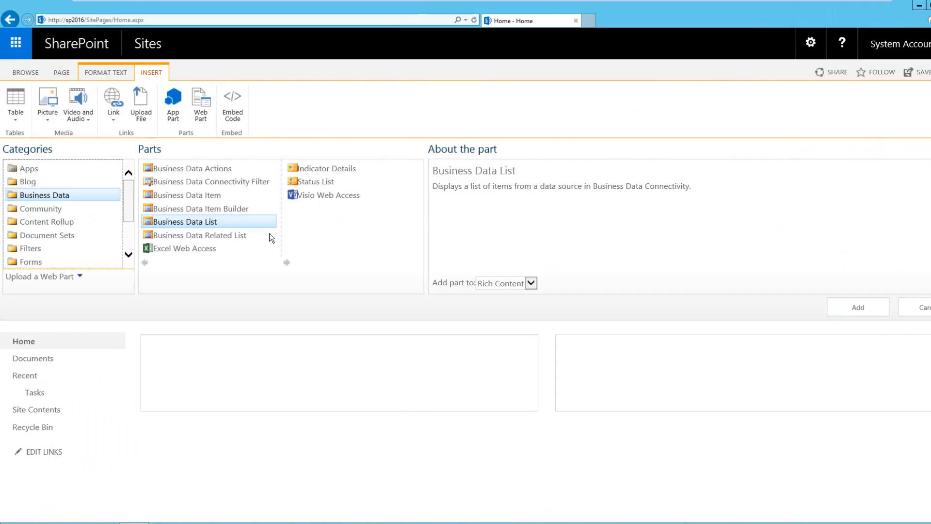
drag(127, 201, 129, 253)
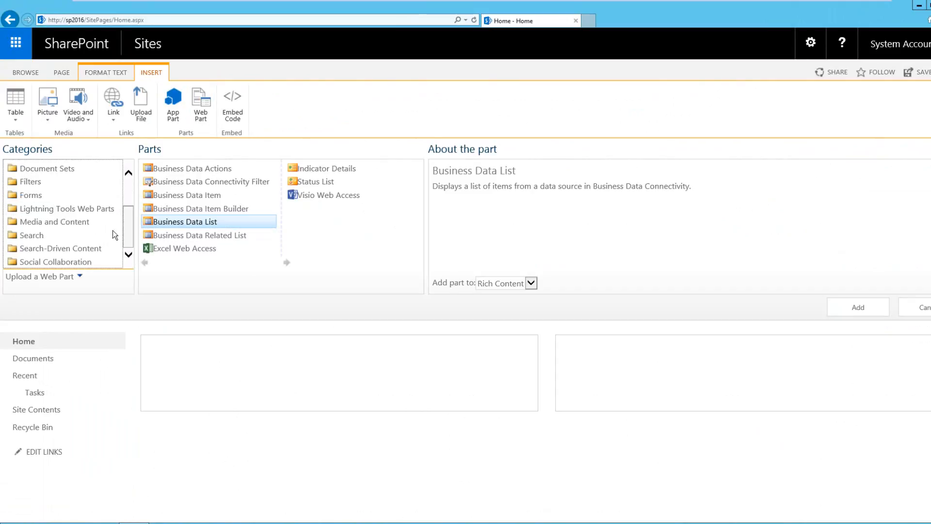
click(109, 210)
click(167, 183)
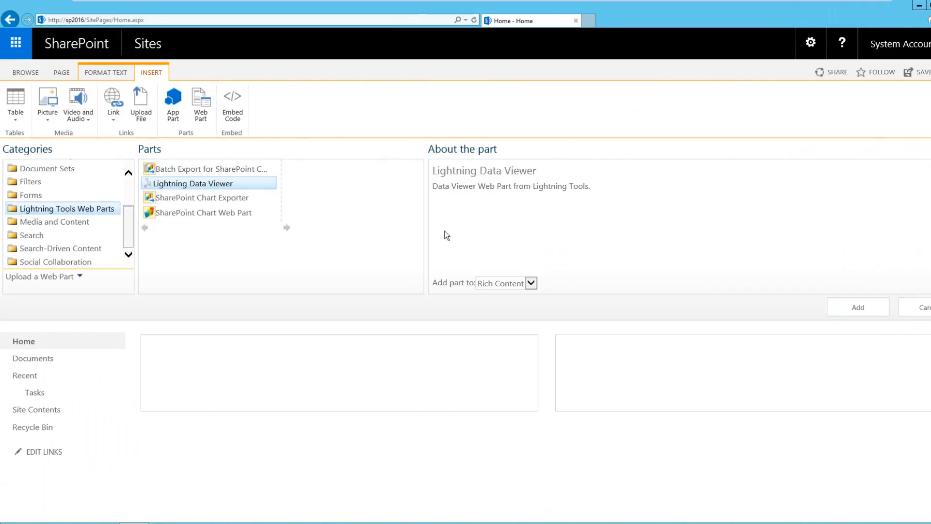
click(853, 307)
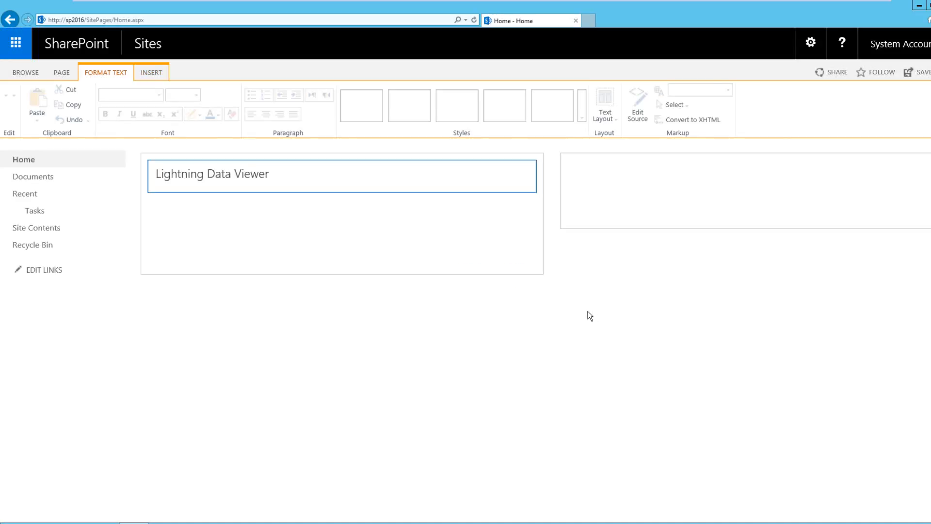
- Configure the Lightning Data Viewer web part to use the SharePoint External Data Source Provider
click(510, 171)
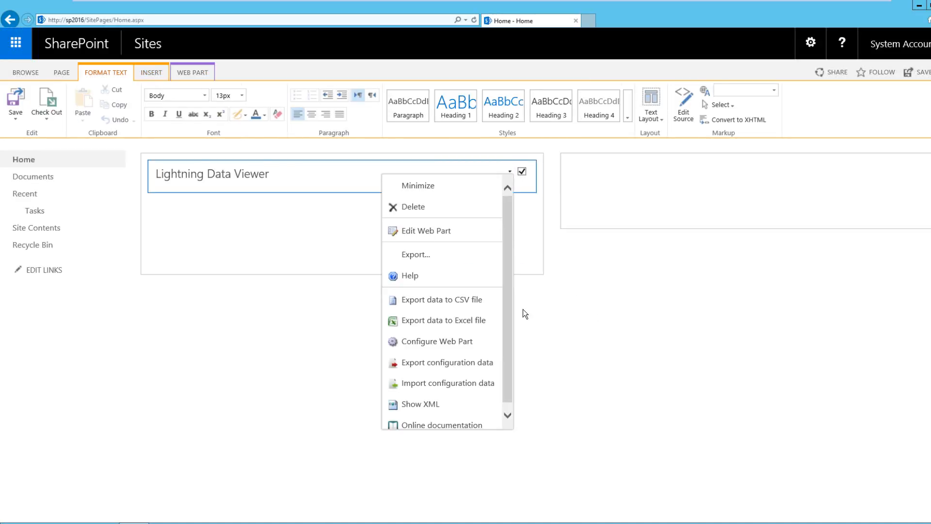
click(437, 341)
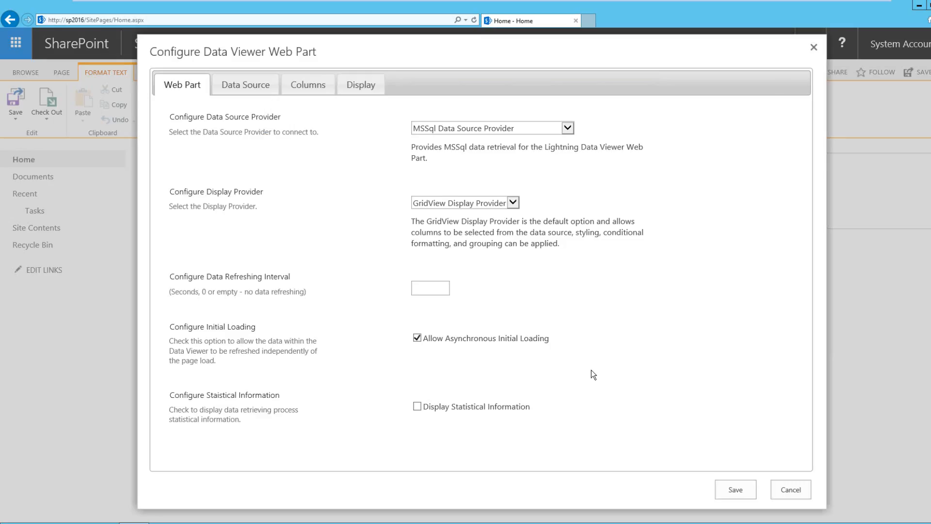
click(505, 129)
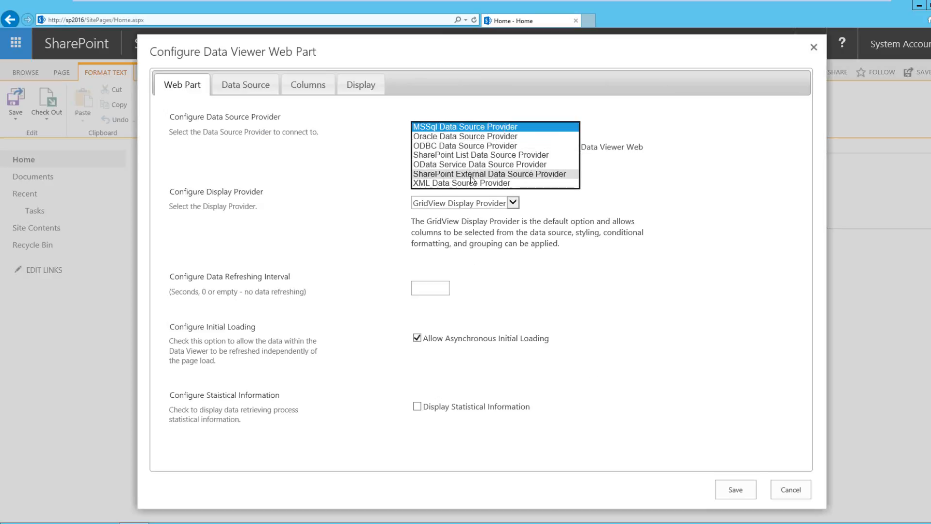
click(510, 173)
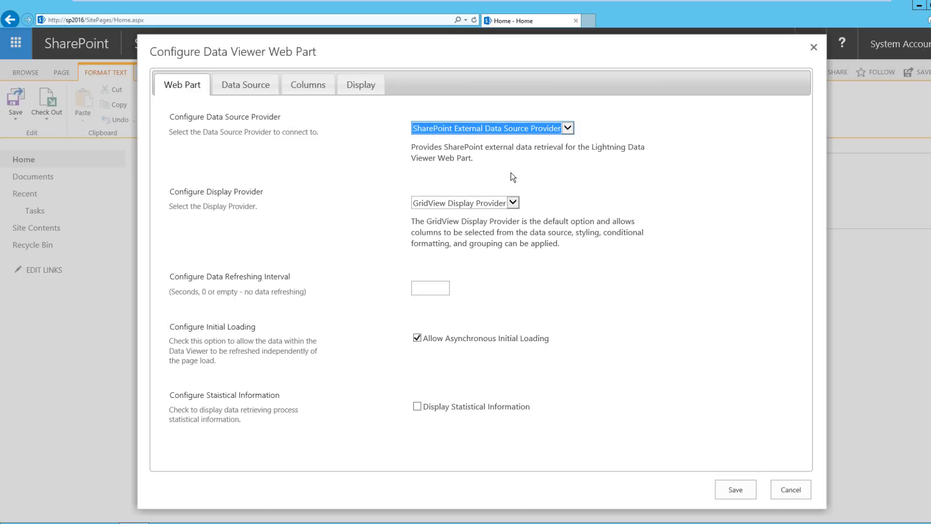
- Choose Northwind.Products (Northwind) as the external content type in the data source settings
click(239, 87)
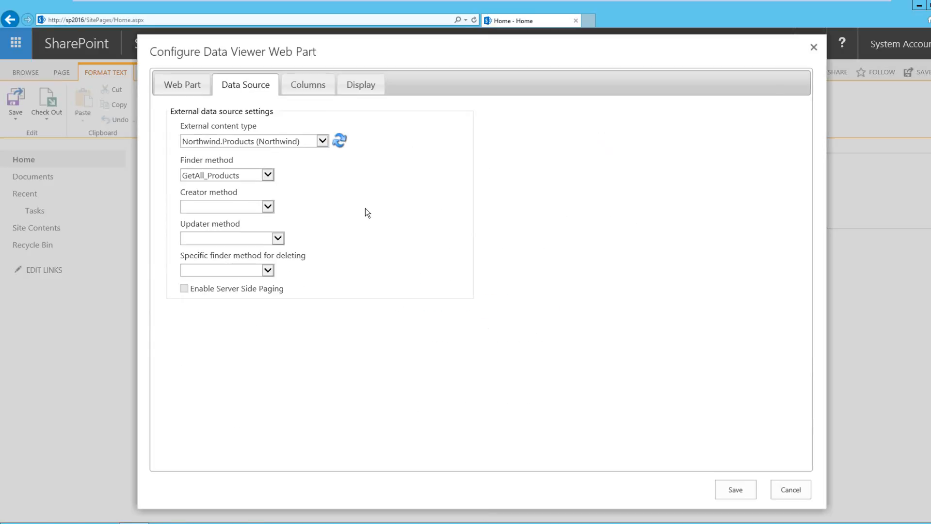
click(321, 142)
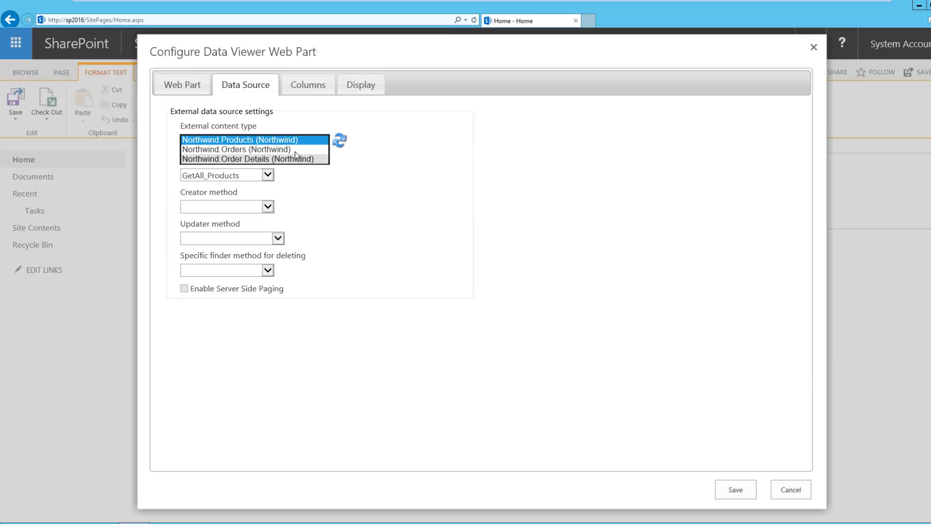
click(271, 141)
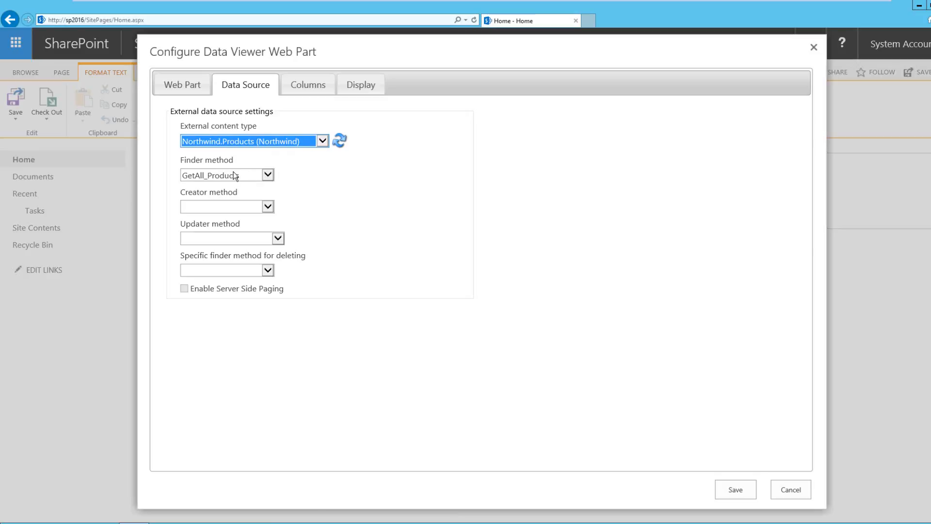
- Set the creator method to AddNew_Products, updater method to UpdateExisting_Products, and specific finder method for deleting to GetSingle_Products
click(267, 209)
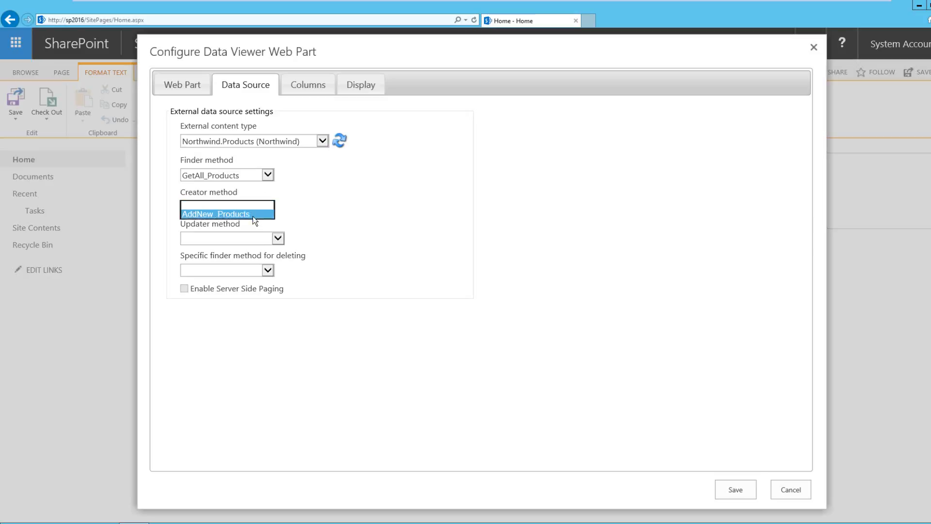
click(252, 217)
click(270, 238)
click(258, 247)
click(258, 267)
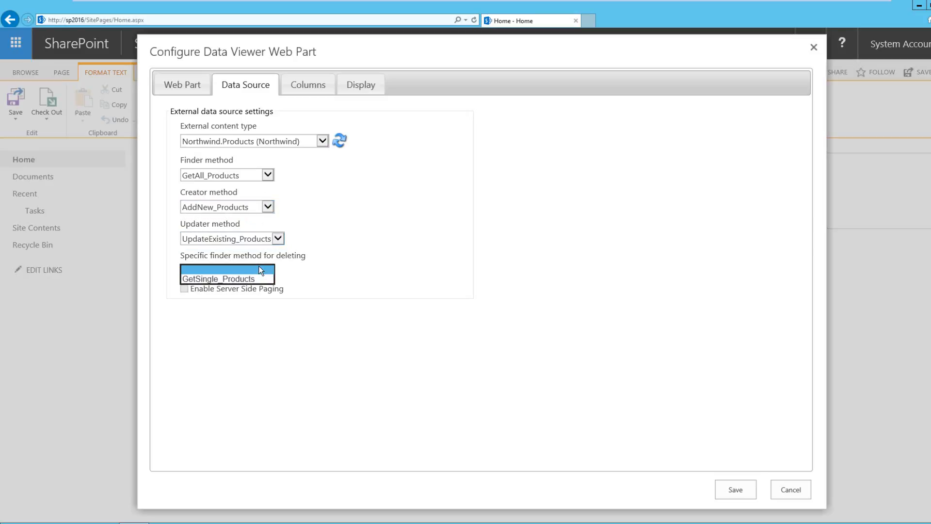
click(254, 275)
click(258, 267)
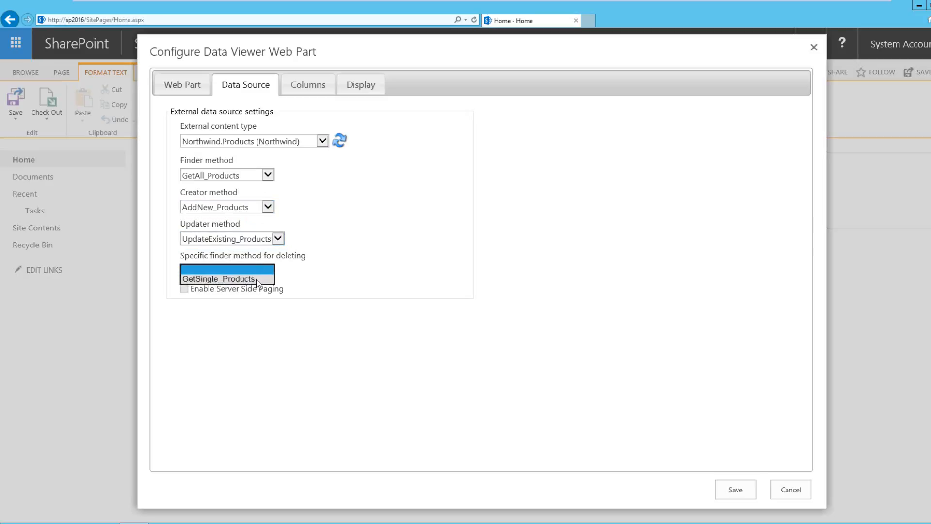
click(256, 280)
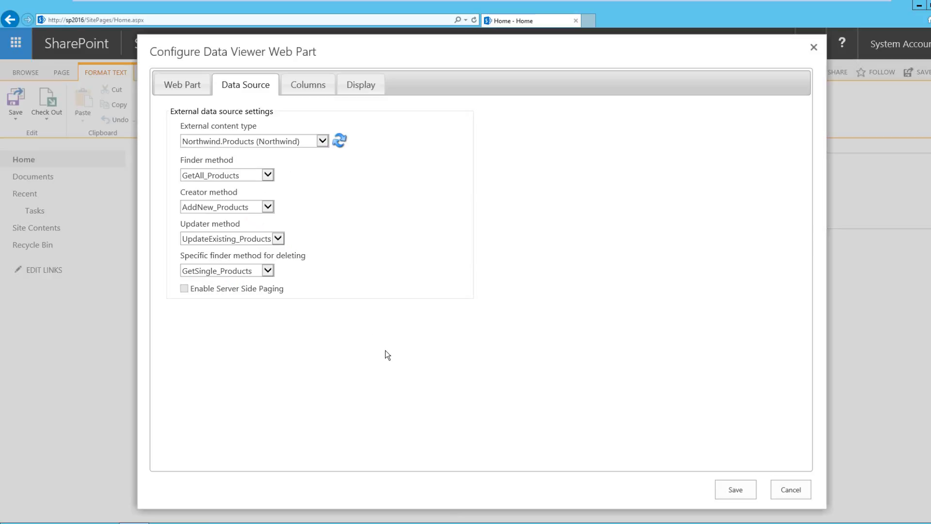
- Include all product columns except CategoryID and move Discontinued to the end of the column order
click(300, 89)
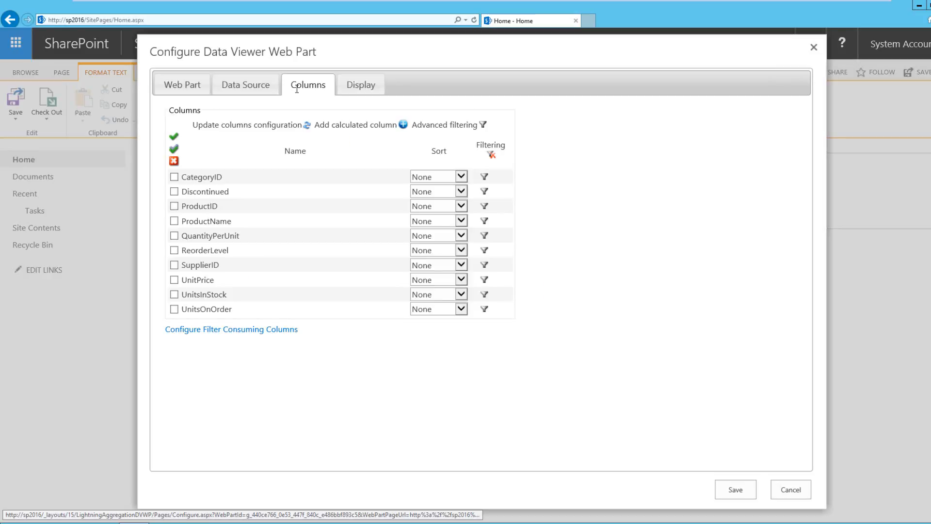
click(173, 148)
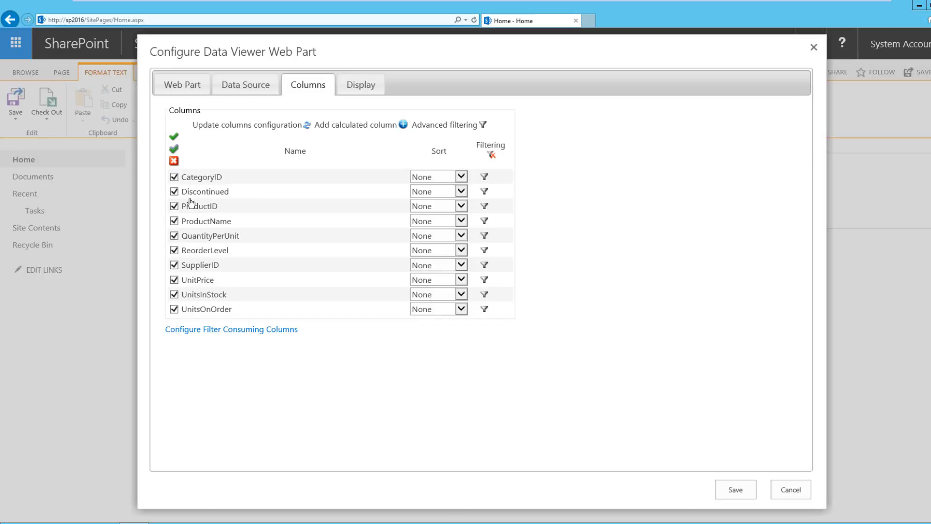
click(174, 177)
drag(195, 194, 199, 313)
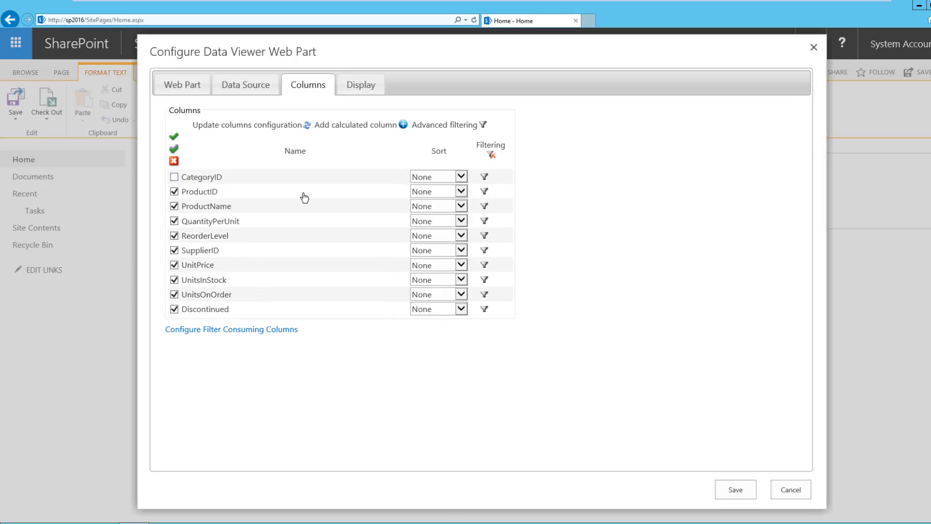
- Apply the Currency format to the UnitPrice column and view the summary function options for Discontinued
click(365, 87)
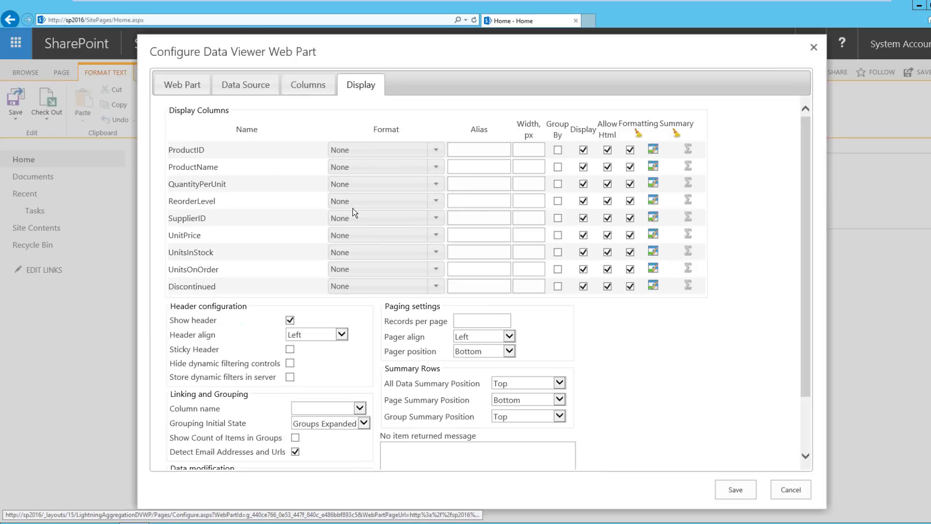
click(437, 235)
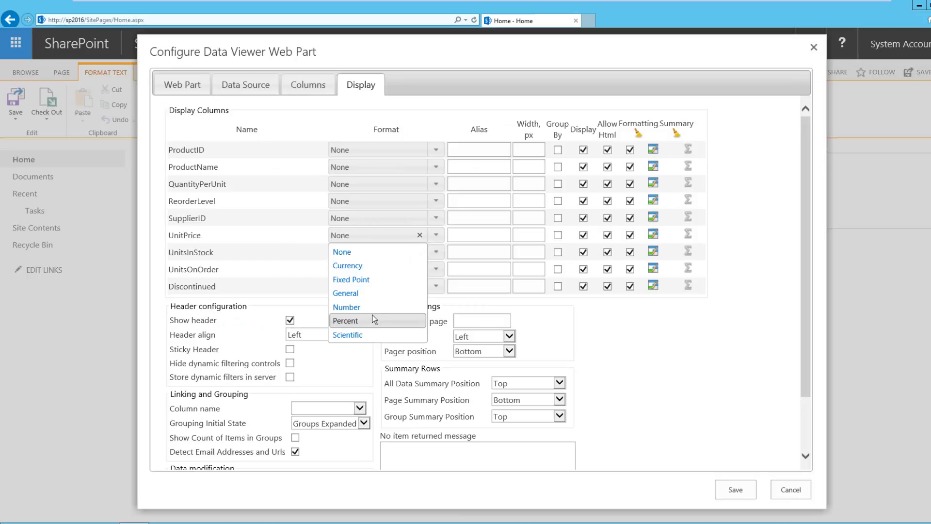
click(368, 265)
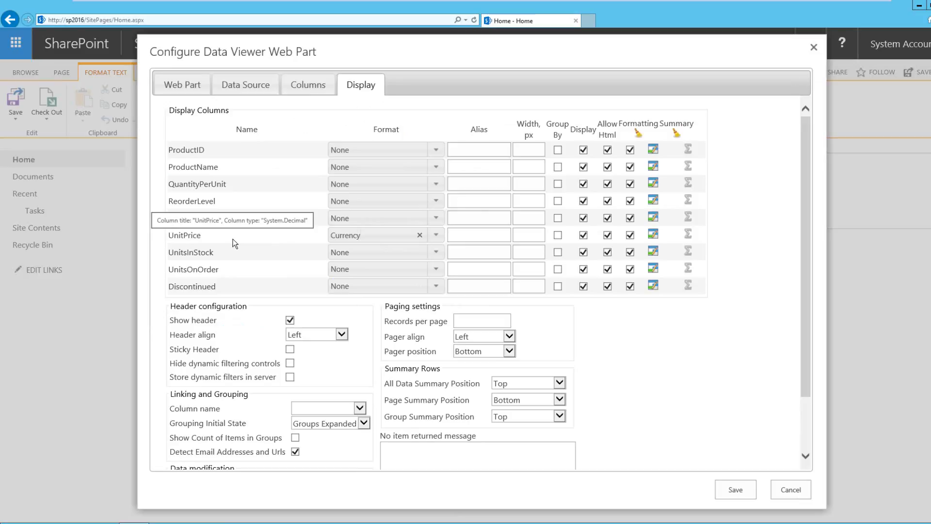
click(689, 286)
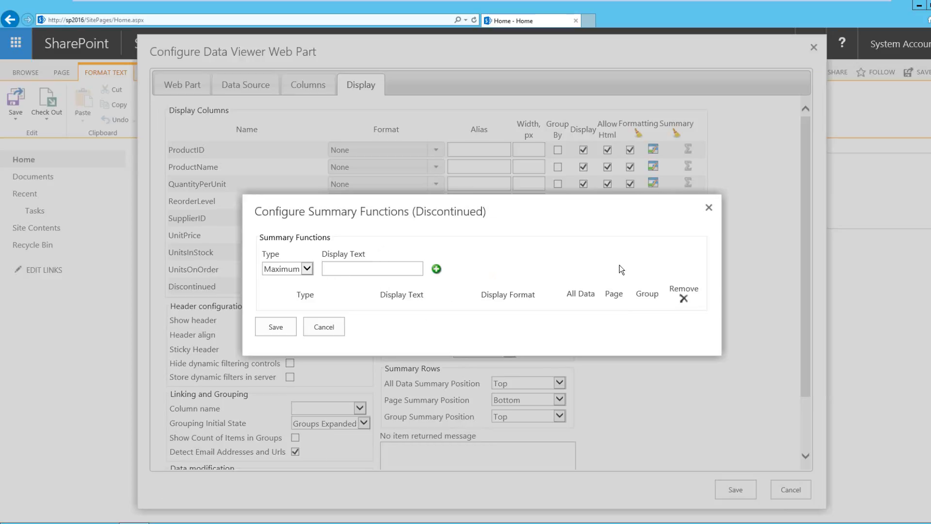
click(708, 207)
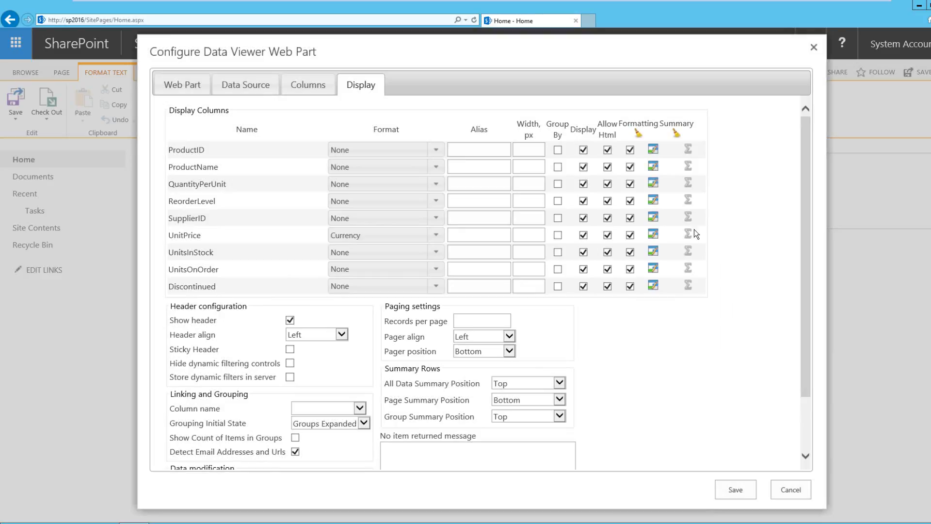
- Add conditional formatting that gives the entire row back color C0BFFF when Discontinued is checked, and save the web part configuration
click(653, 286)
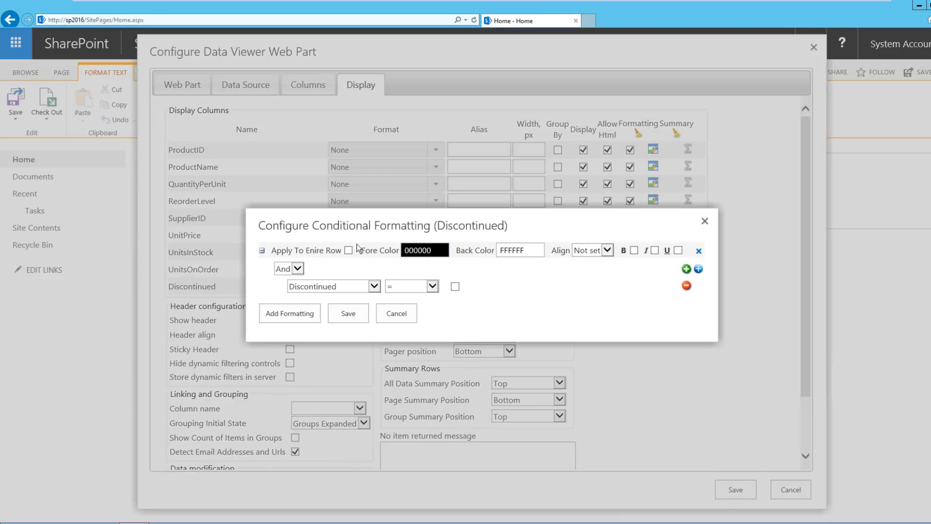
click(348, 250)
click(517, 250)
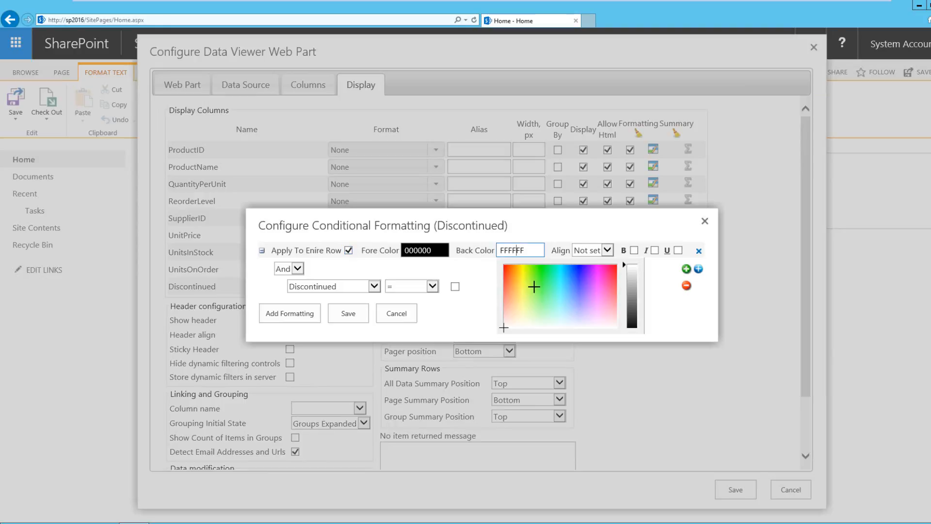
click(580, 312)
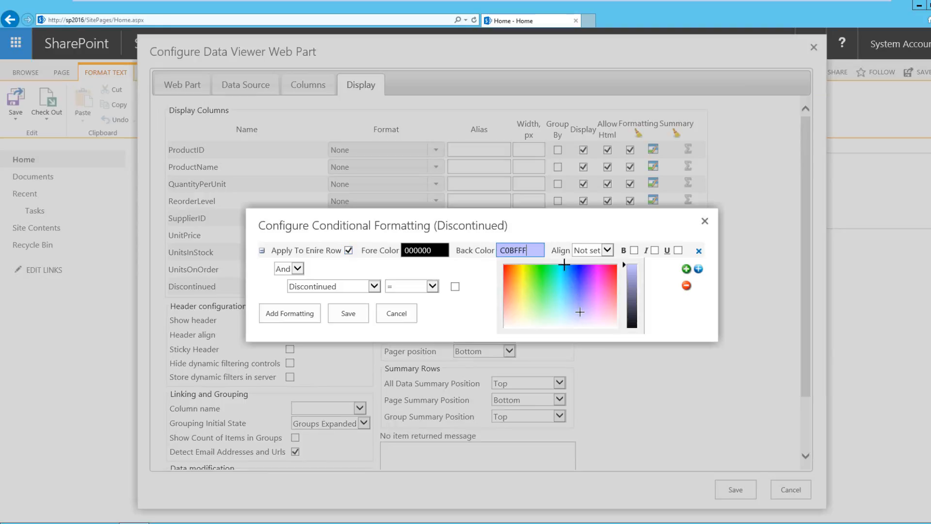
click(547, 232)
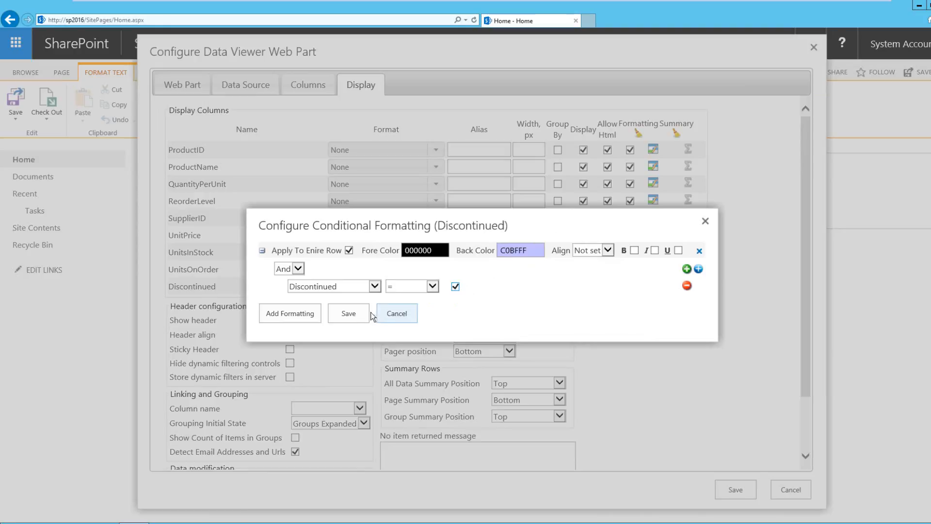
click(349, 314)
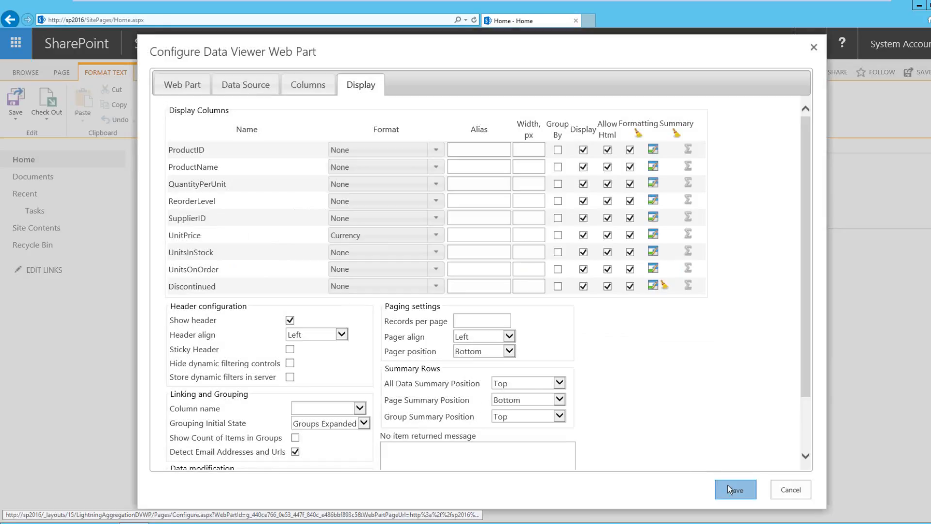
click(728, 485)
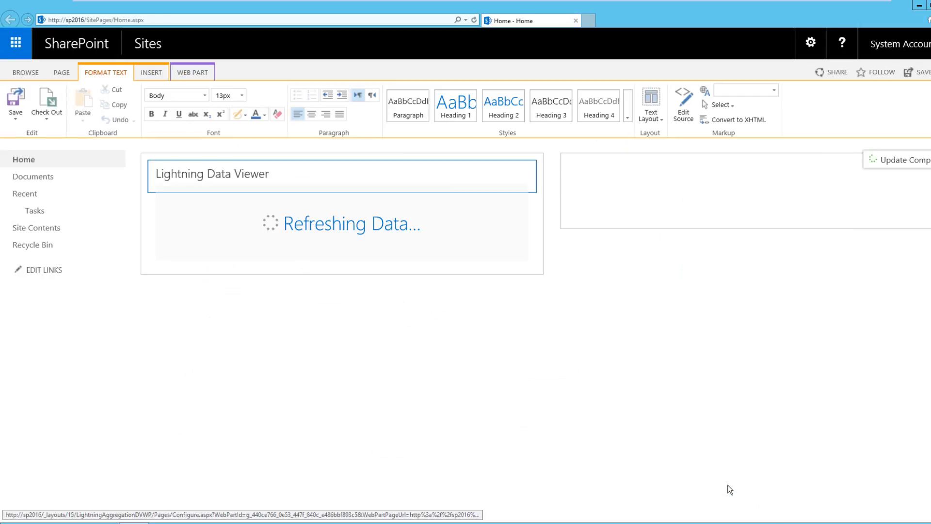